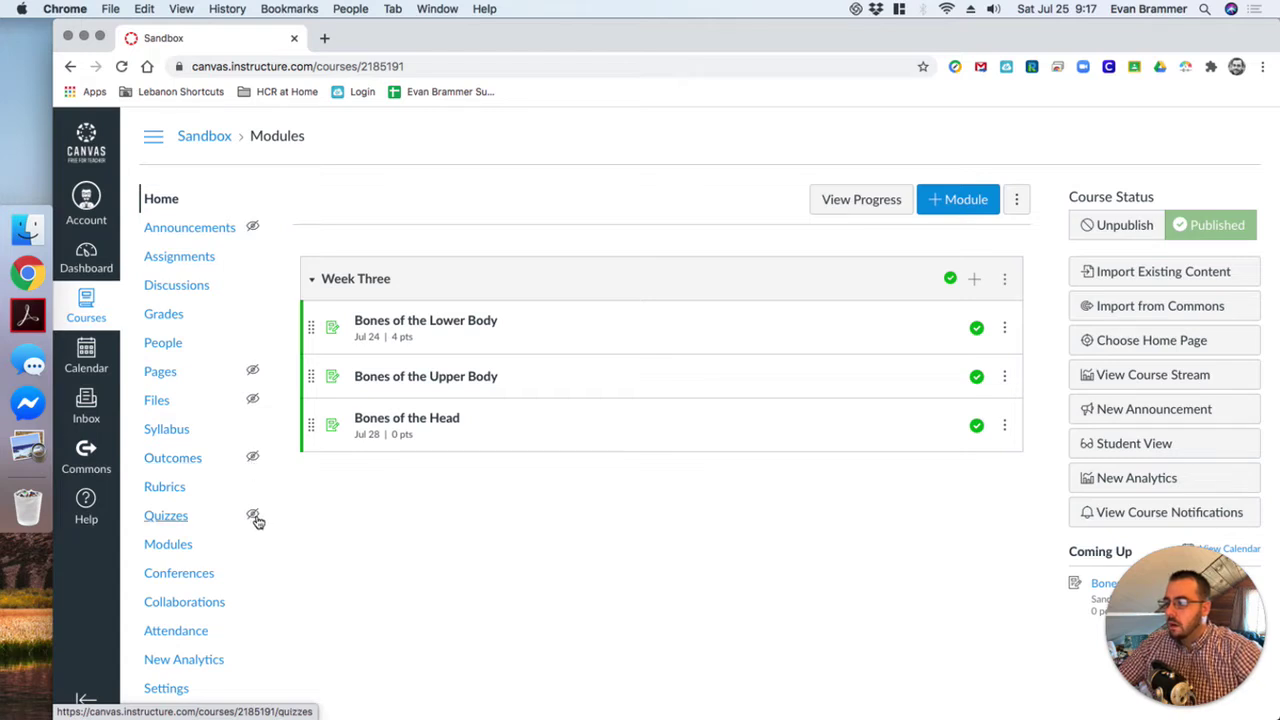
Create and save a course announcement titled "New Announcement" with the body "This is an announcement." for all sections
{"action": "mouse_move", "coordinate": [254, 516]}
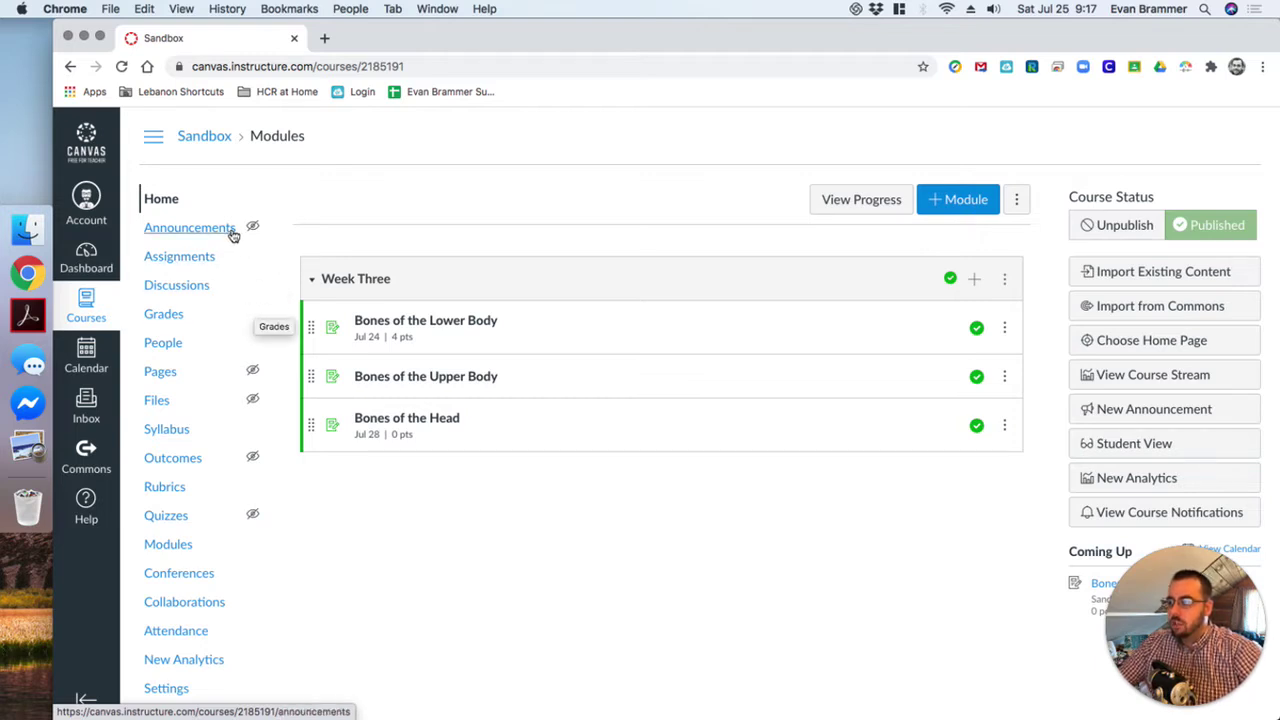
{"action": "left_click", "coordinate": [198, 231]}
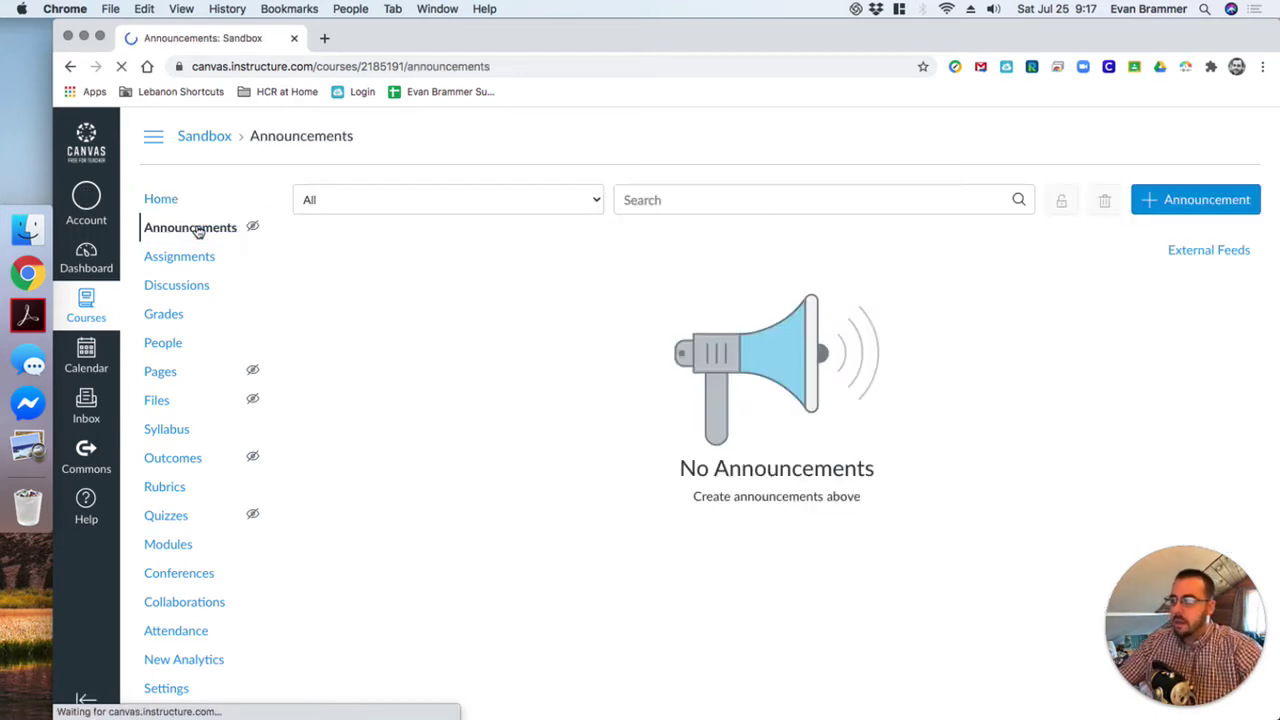
{"action": "left_click", "coordinate": [1213, 201]}
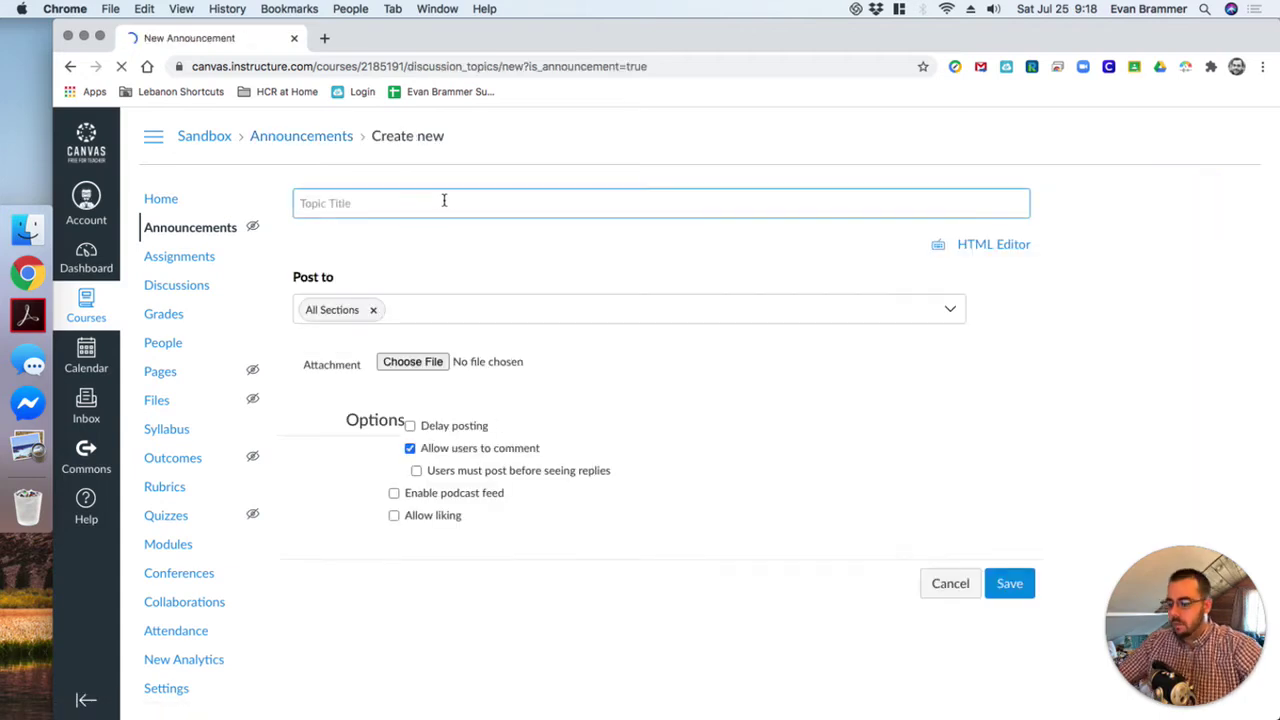
{"action": "type", "text": "New Announcement"}
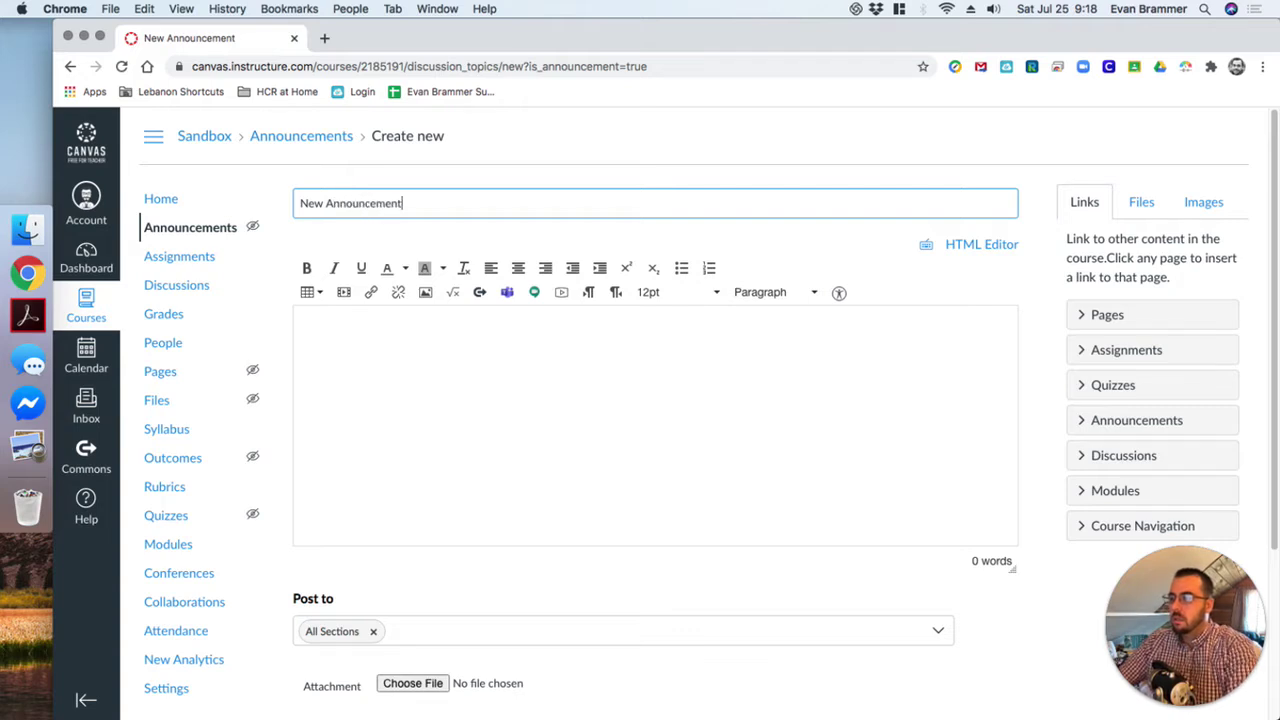
{"action": "left_click", "coordinate": [505, 393]}
{"action": "type", "text": "This is an announcement."}
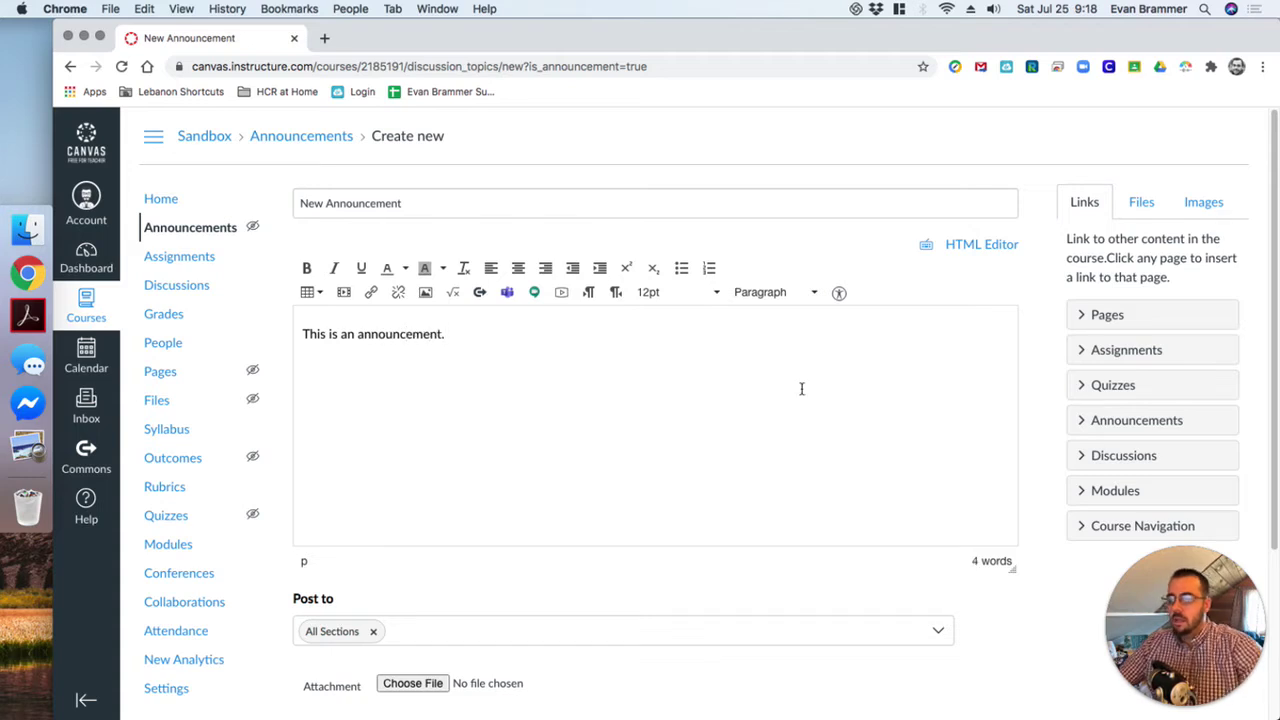
{"action": "scroll", "coordinate": [943, 534], "scroll_direction": "down", "scroll_amount": 5}
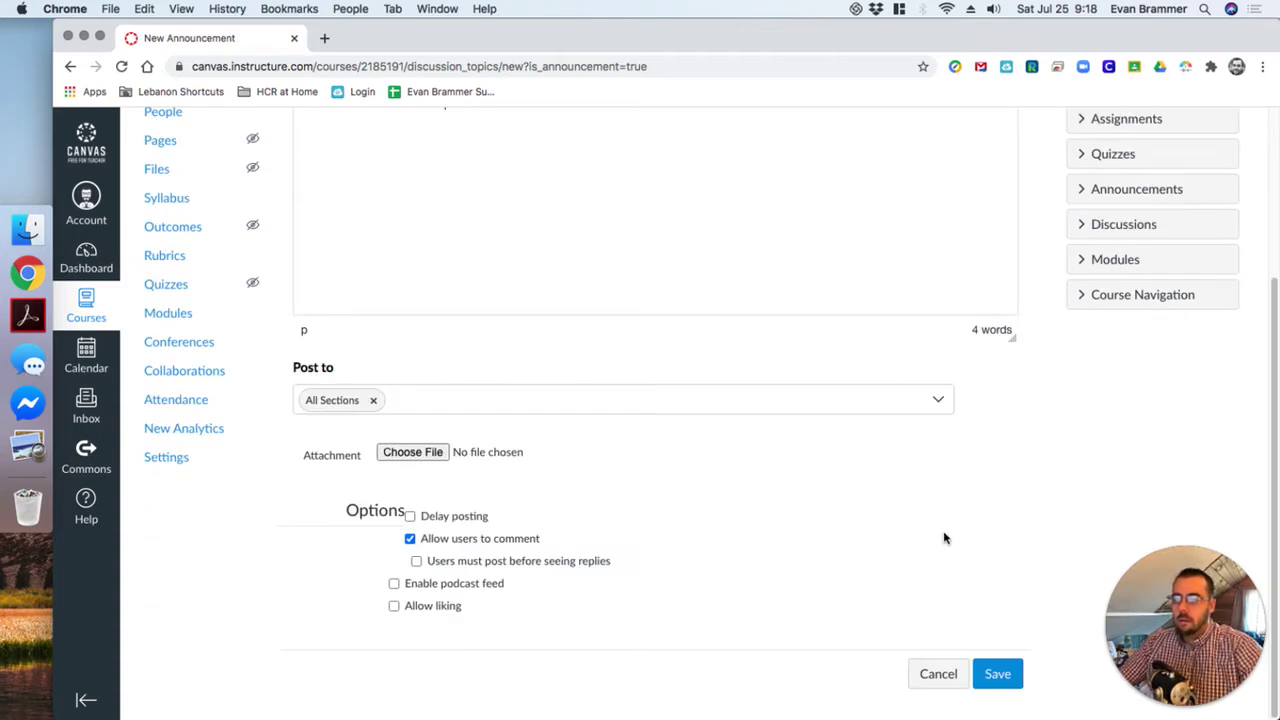
{"action": "left_click", "coordinate": [992, 674]}
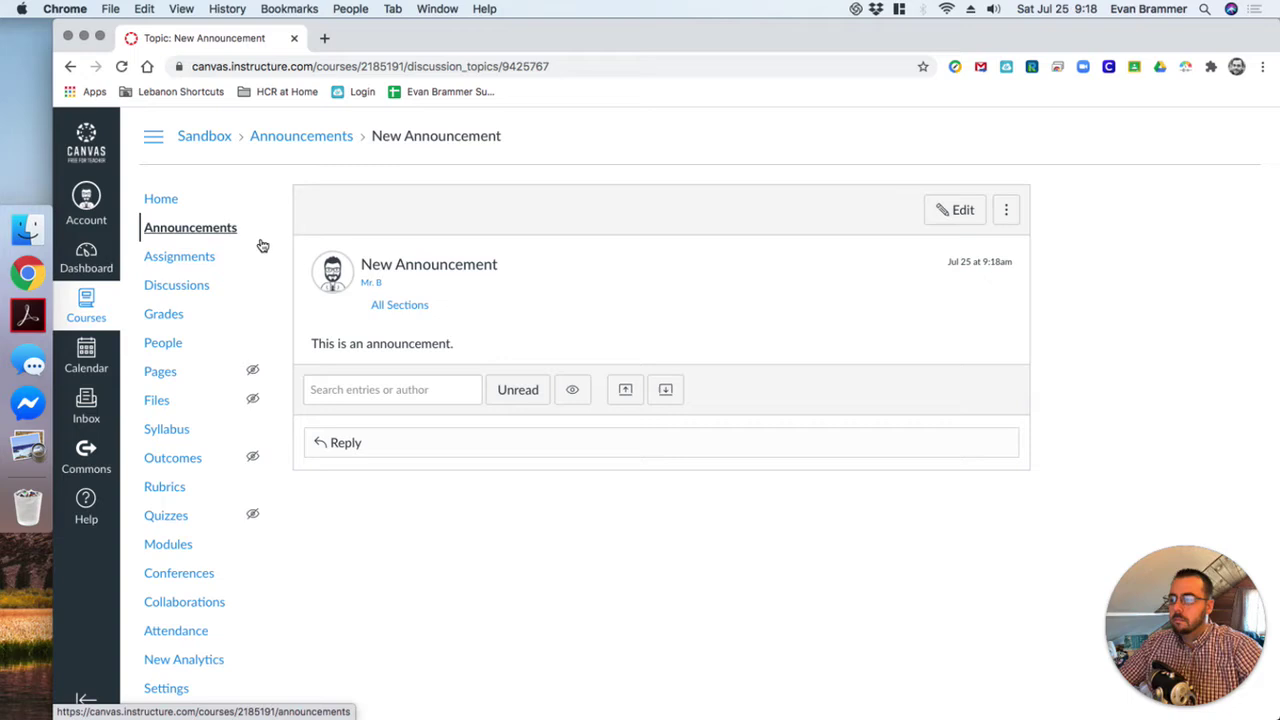
Check the course home page's navigation links in Student View, and return to the teacher view
{"action": "left_click", "coordinate": [172, 204]}
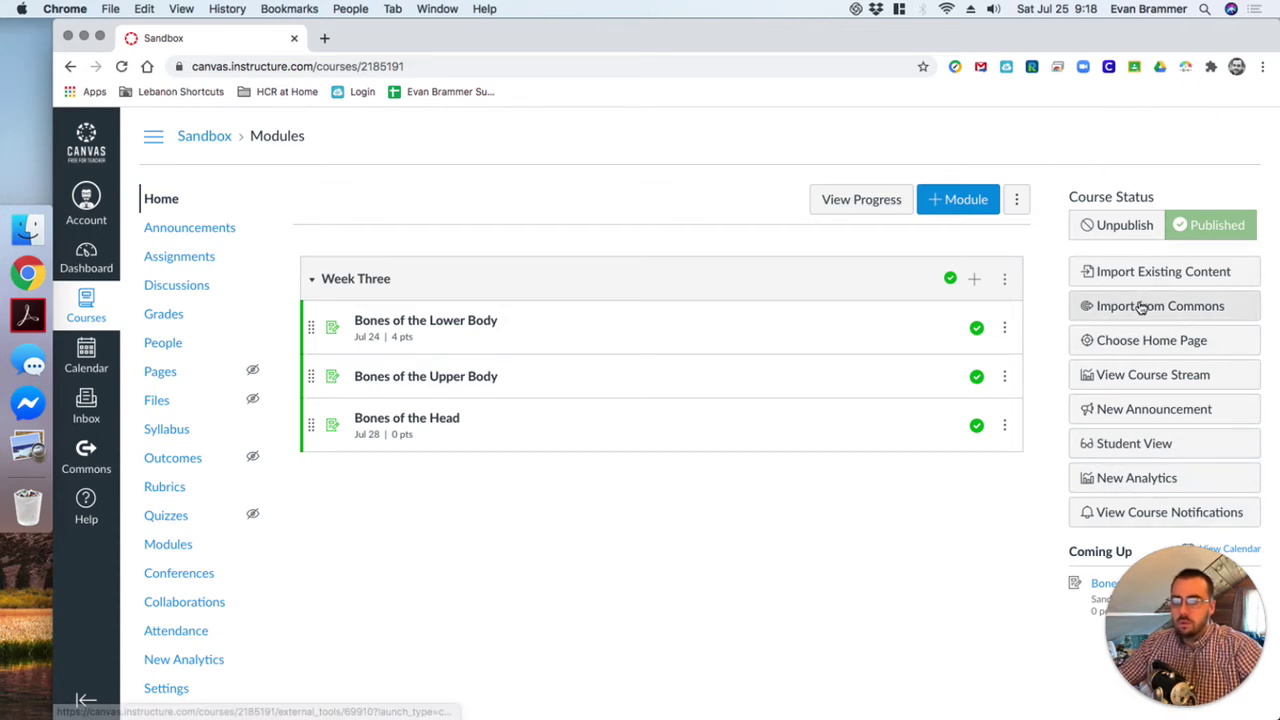
{"action": "left_click", "coordinate": [1163, 445]}
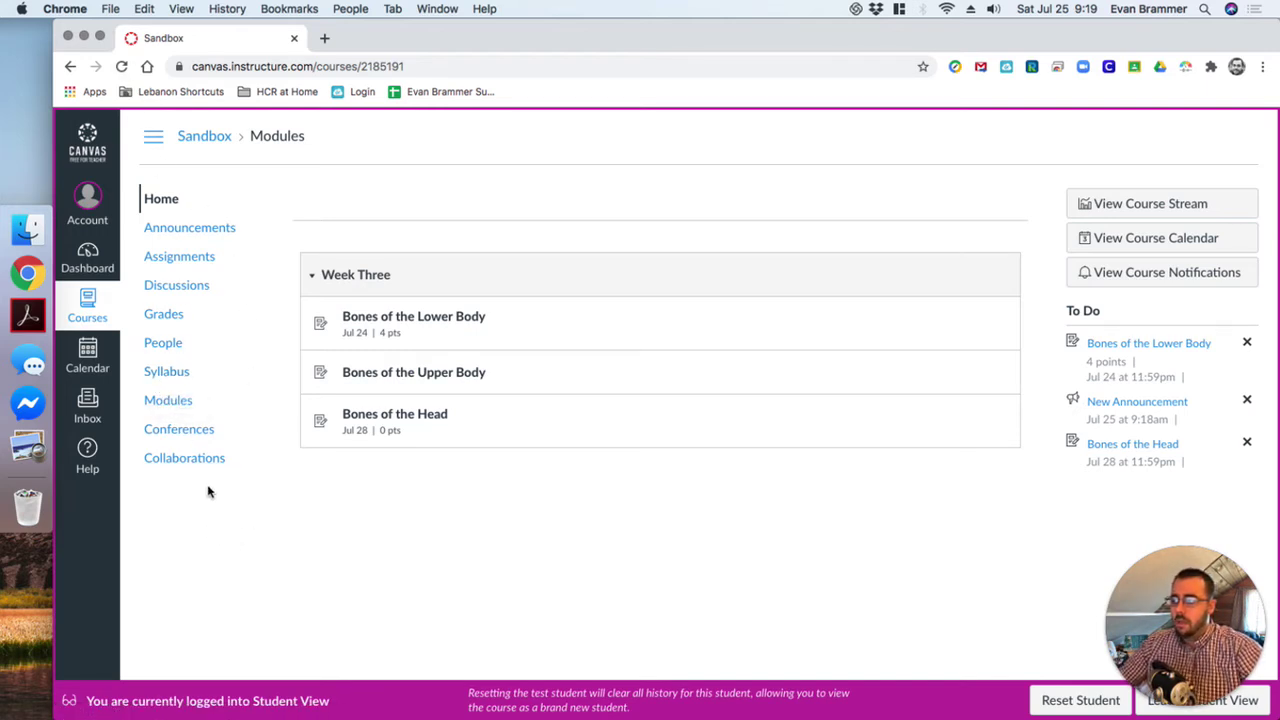
{"action": "left_click", "coordinate": [1266, 700]}
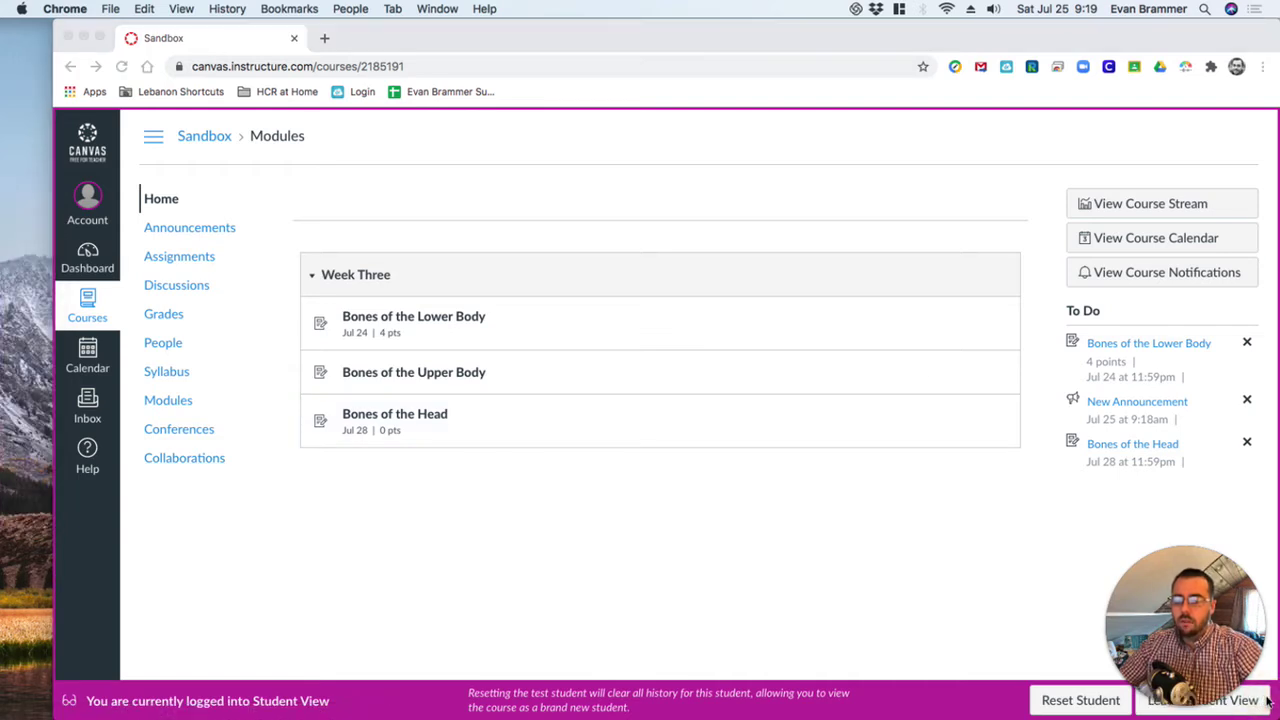
{"action": "left_click_drag", "start_coordinate": [1258, 700], "coordinate": [1237, 557]}
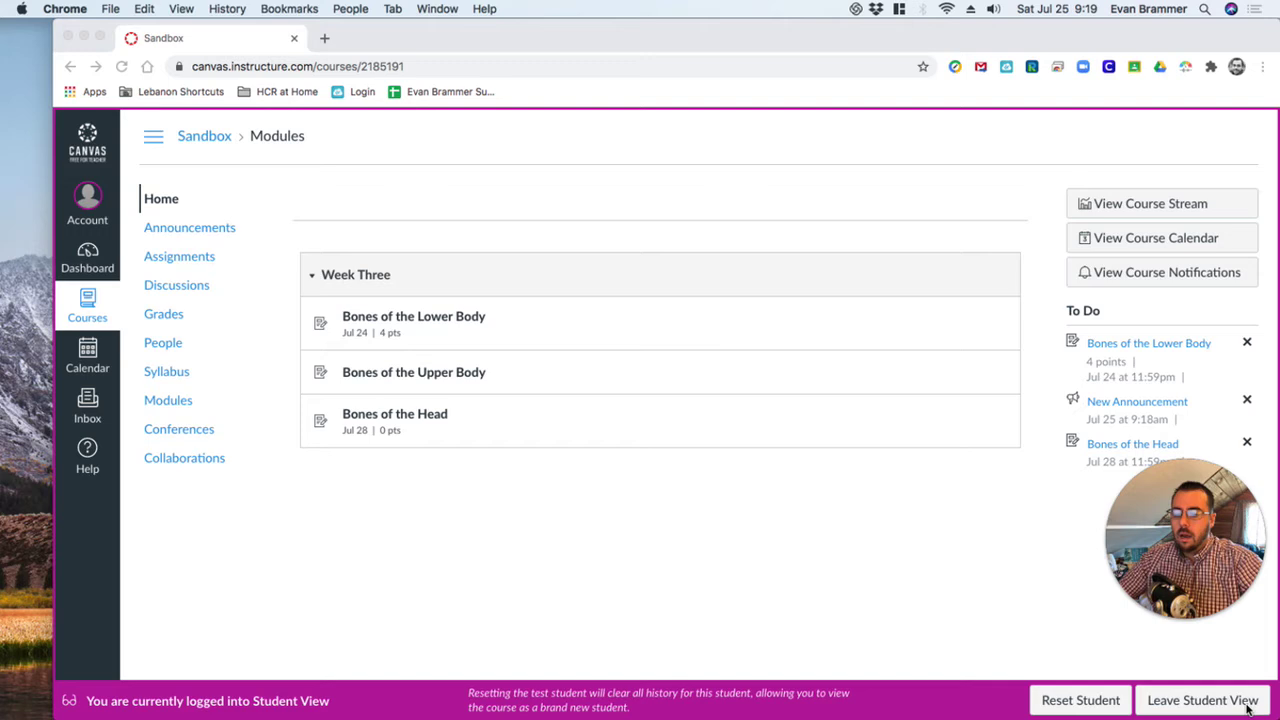
{"action": "left_click", "coordinate": [1183, 699]}
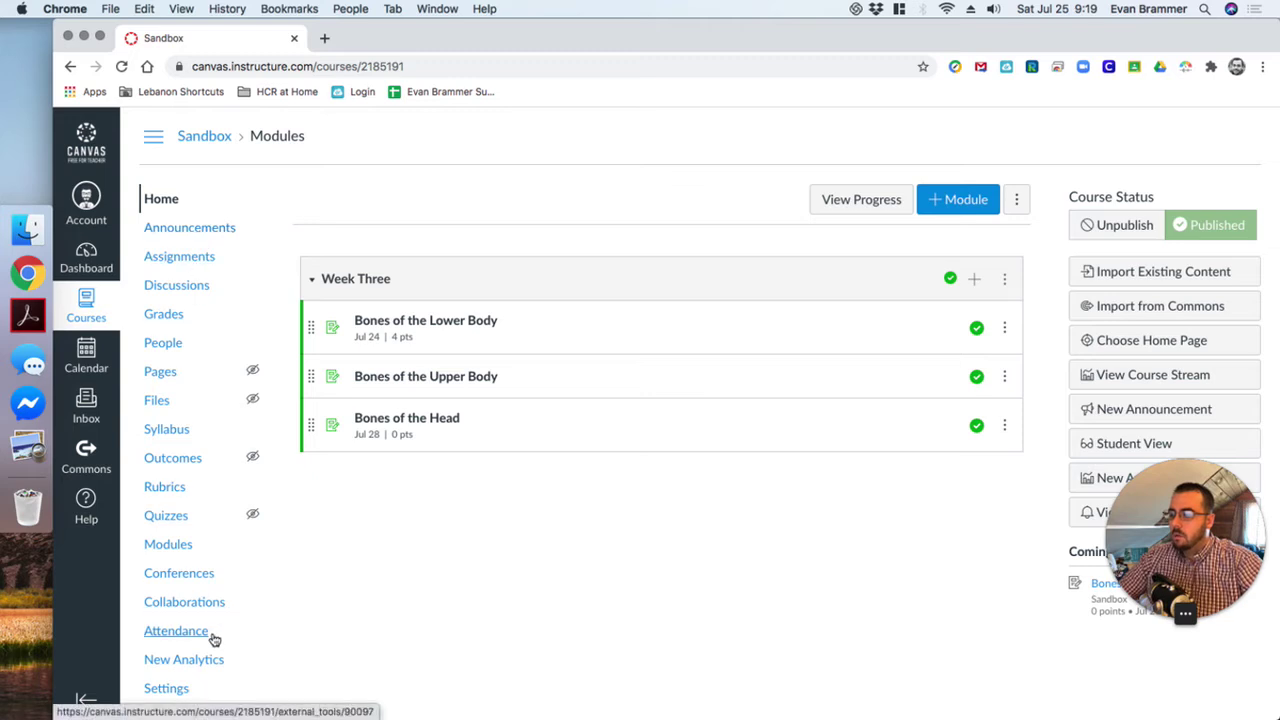
Open the course's navigation settings and move Pages directly below Announcements
{"action": "left_click", "coordinate": [158, 694]}
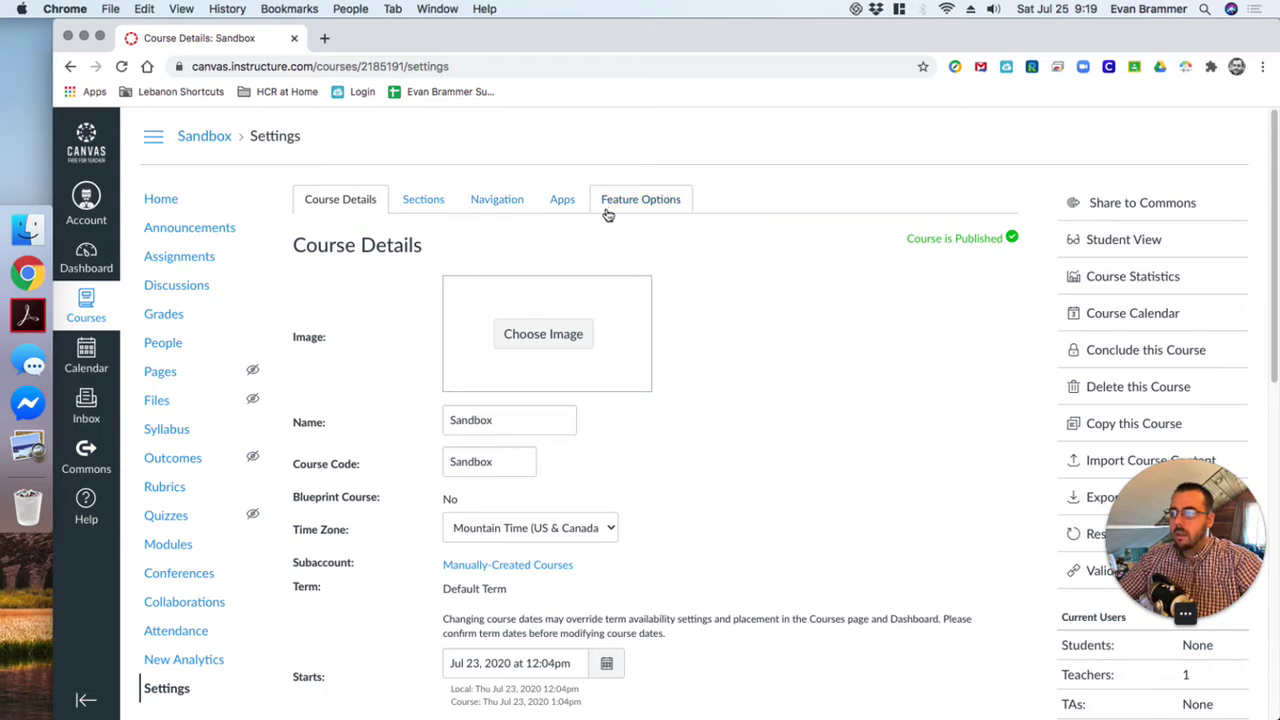
{"action": "left_click", "coordinate": [498, 200]}
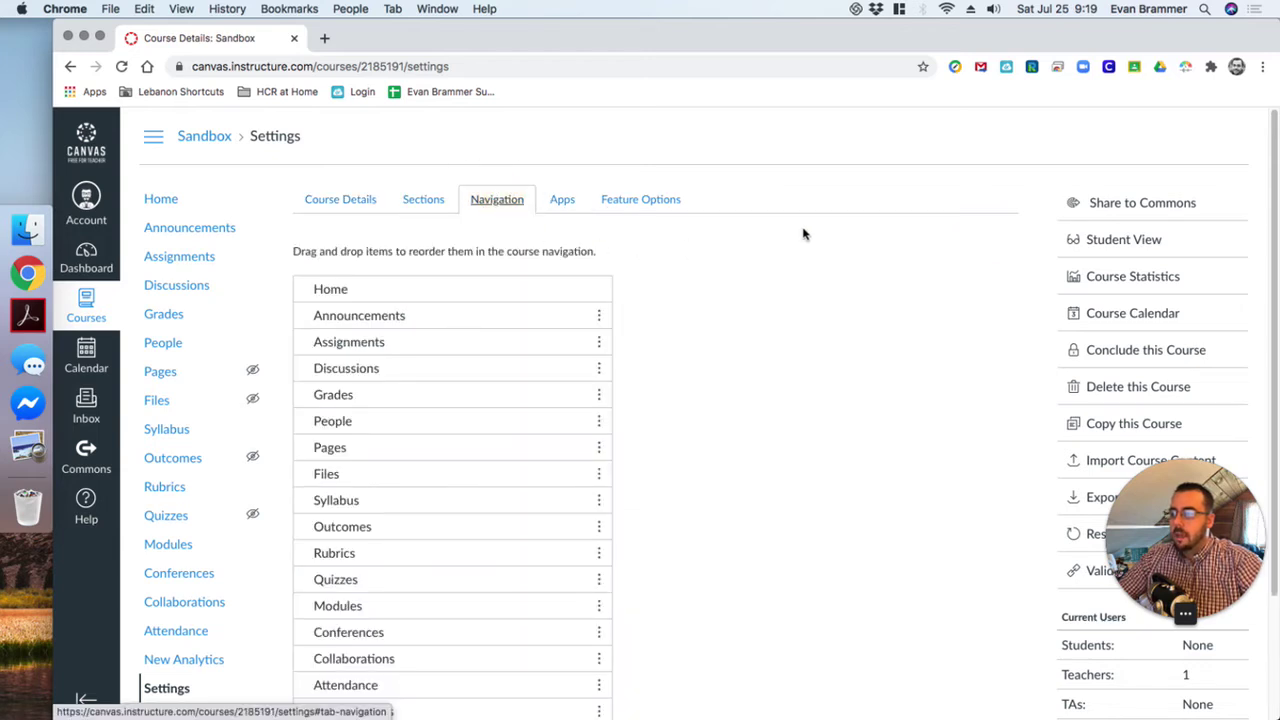
{"action": "scroll", "coordinate": [803, 233], "scroll_direction": "down", "scroll_amount": 2}
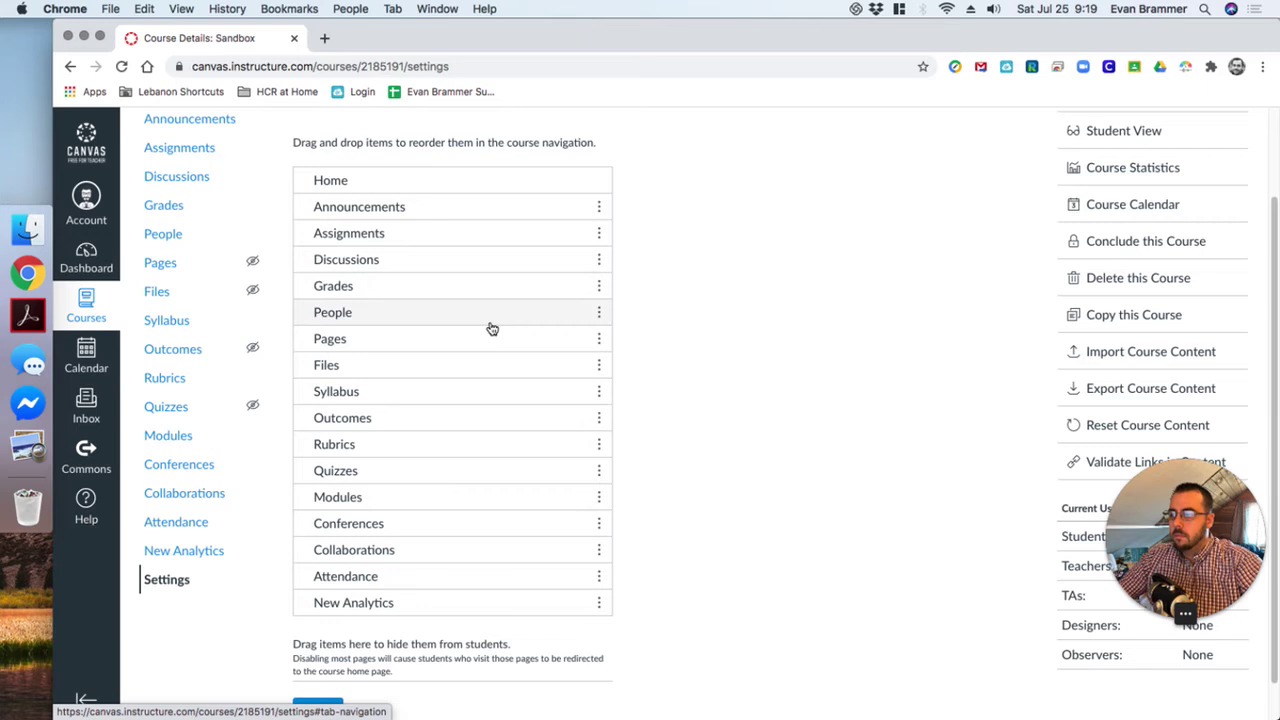
{"action": "left_click_drag", "start_coordinate": [497, 344], "coordinate": [503, 249]}
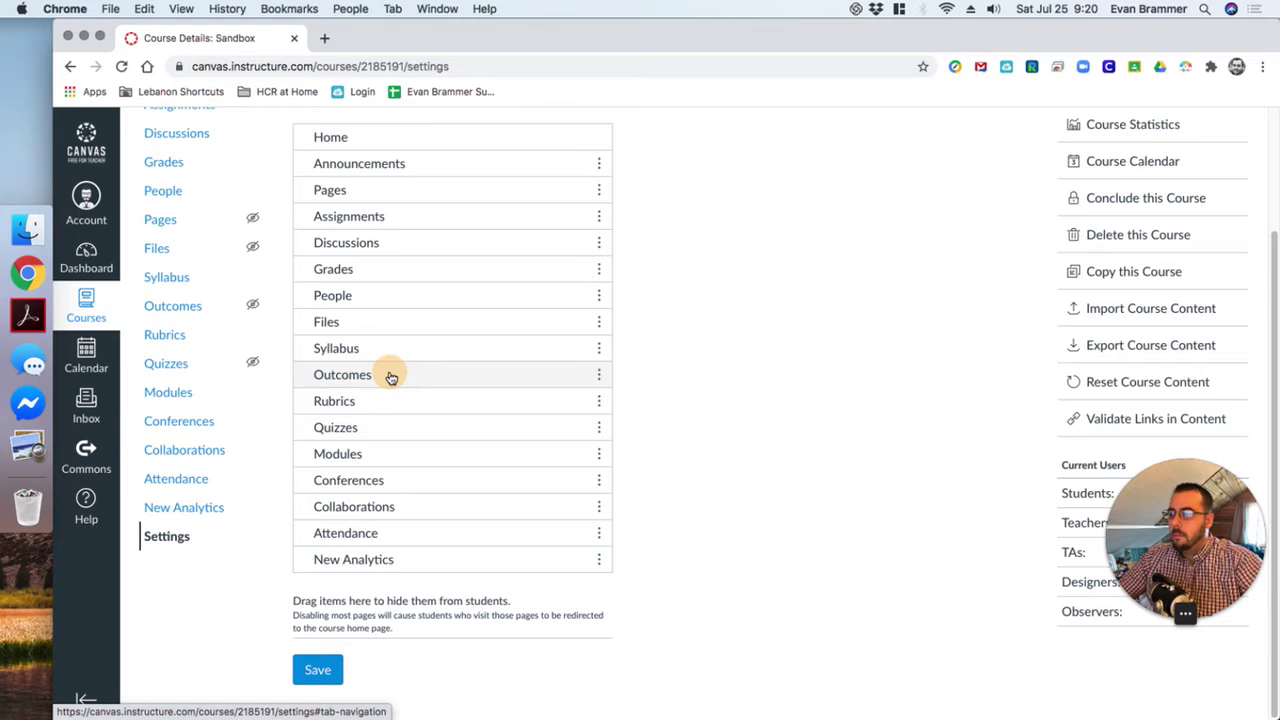
Hide Outcomes, Collaborations, Conferences, Rubrics, Files, Attendance and New Analytics from students in the course navigation
{"action": "left_click_drag", "start_coordinate": [391, 377], "coordinate": [431, 654]}
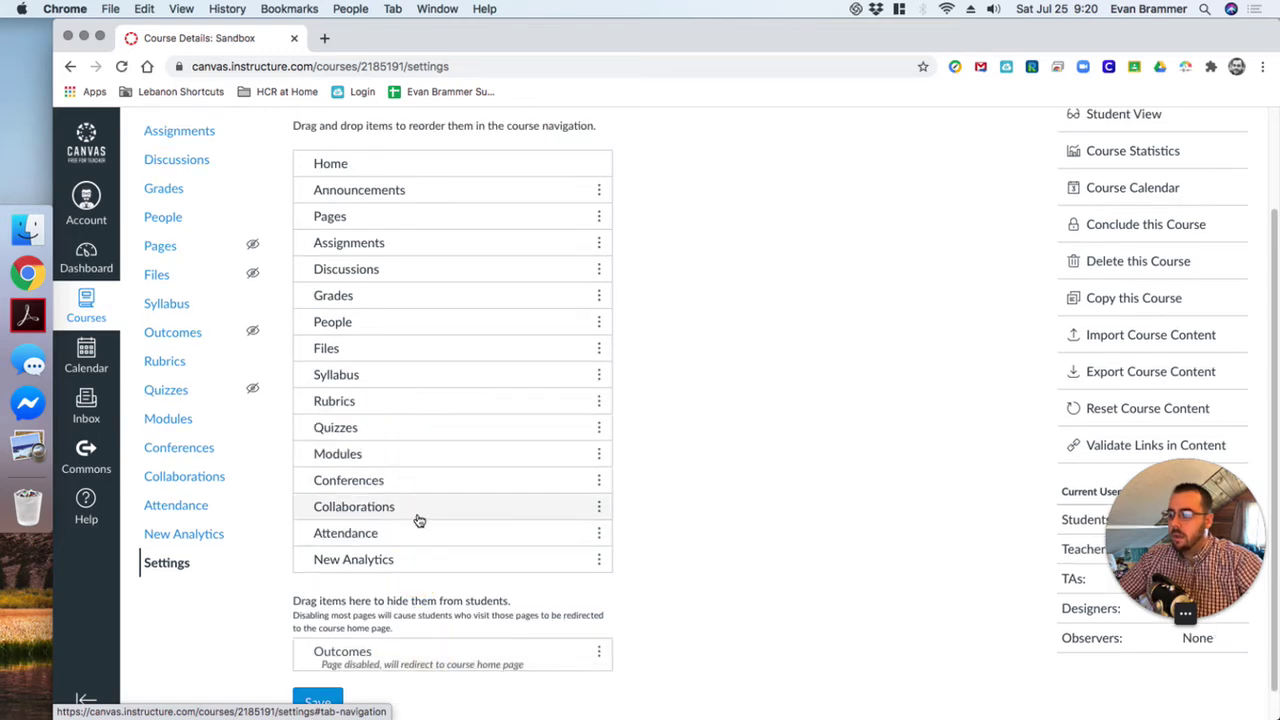
{"action": "left_click_drag", "start_coordinate": [415, 512], "coordinate": [426, 646]}
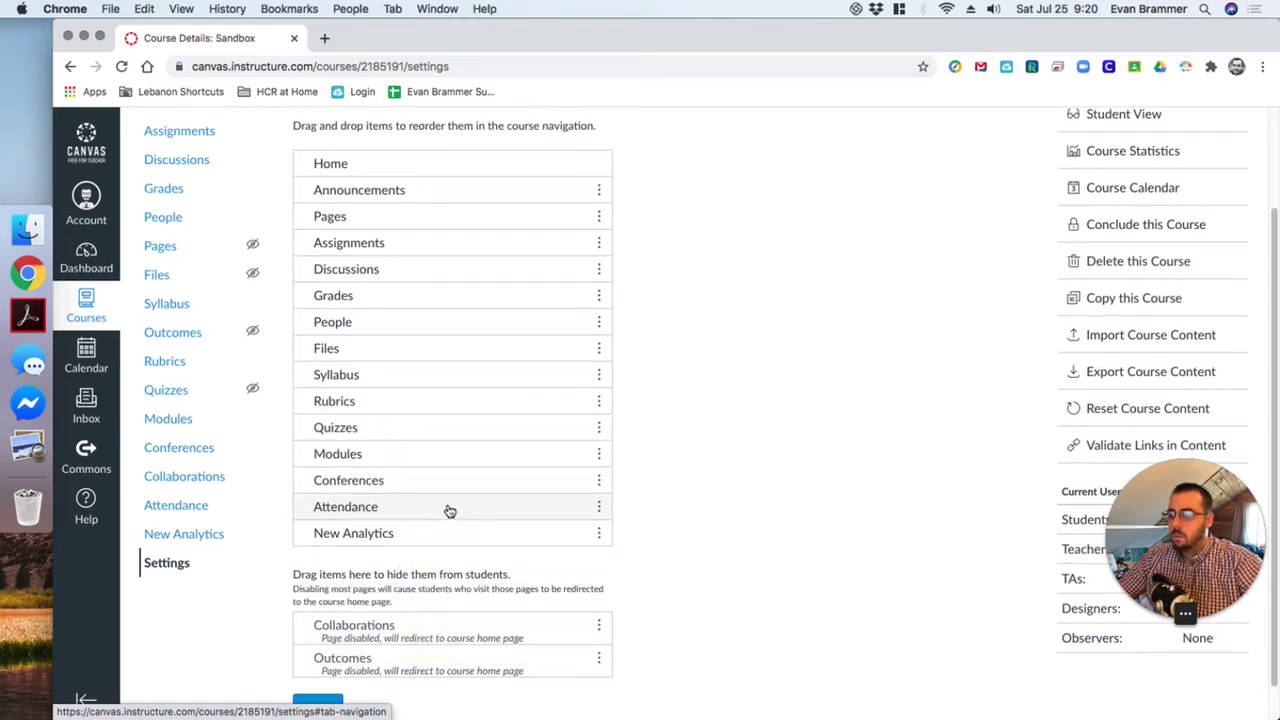
{"action": "left_click_drag", "start_coordinate": [440, 482], "coordinate": [436, 636]}
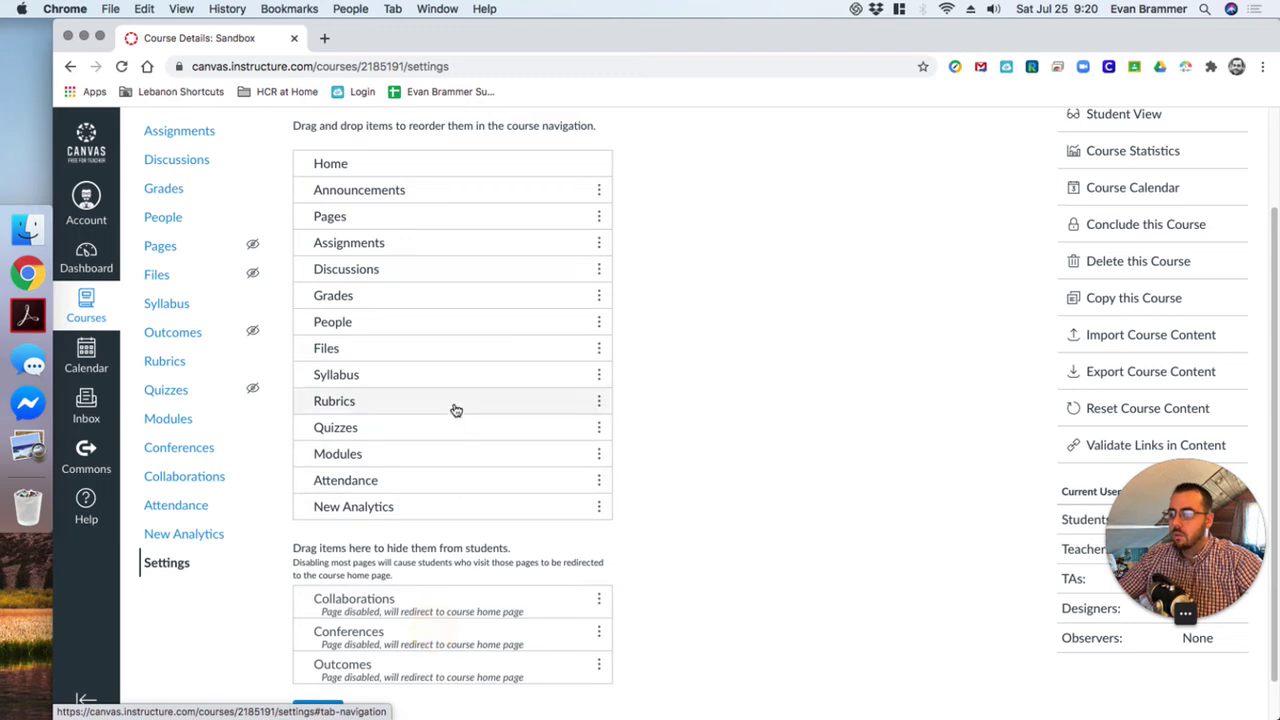
{"action": "left_click_drag", "start_coordinate": [454, 405], "coordinate": [446, 556]}
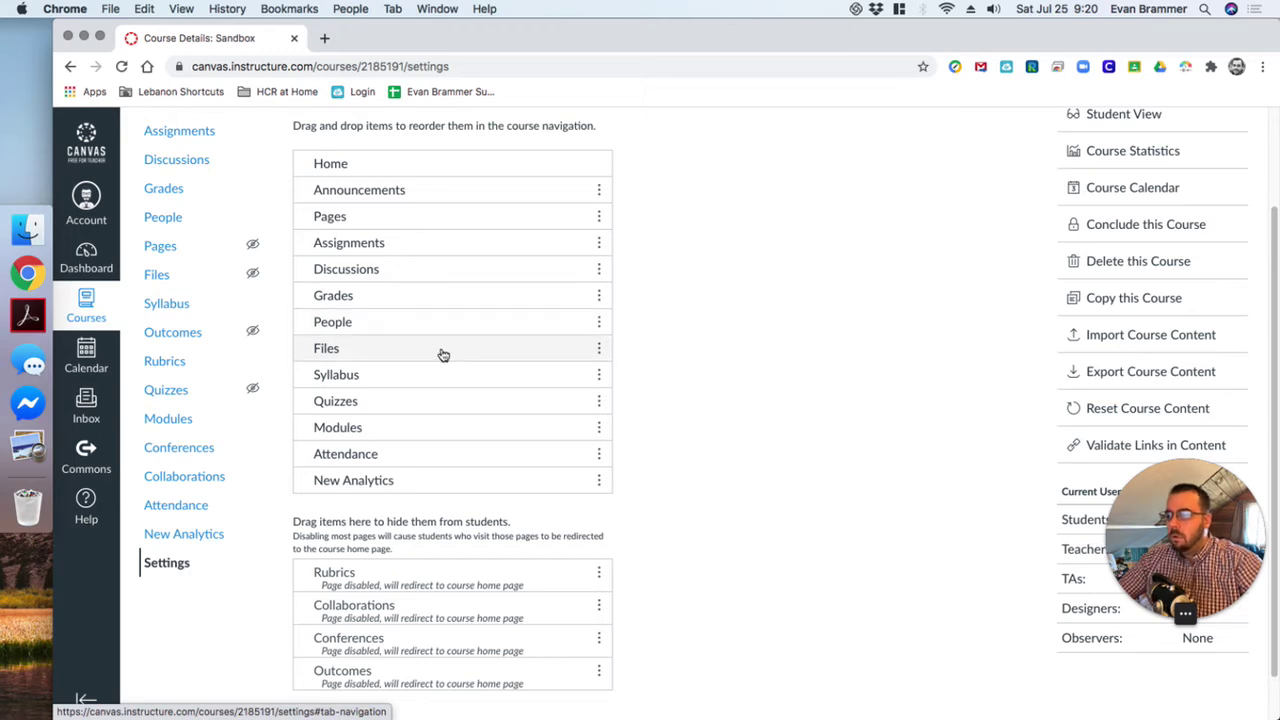
{"action": "left_click_drag", "start_coordinate": [440, 347], "coordinate": [480, 531]}
{"action": "left_click_drag", "start_coordinate": [491, 443], "coordinate": [471, 493]}
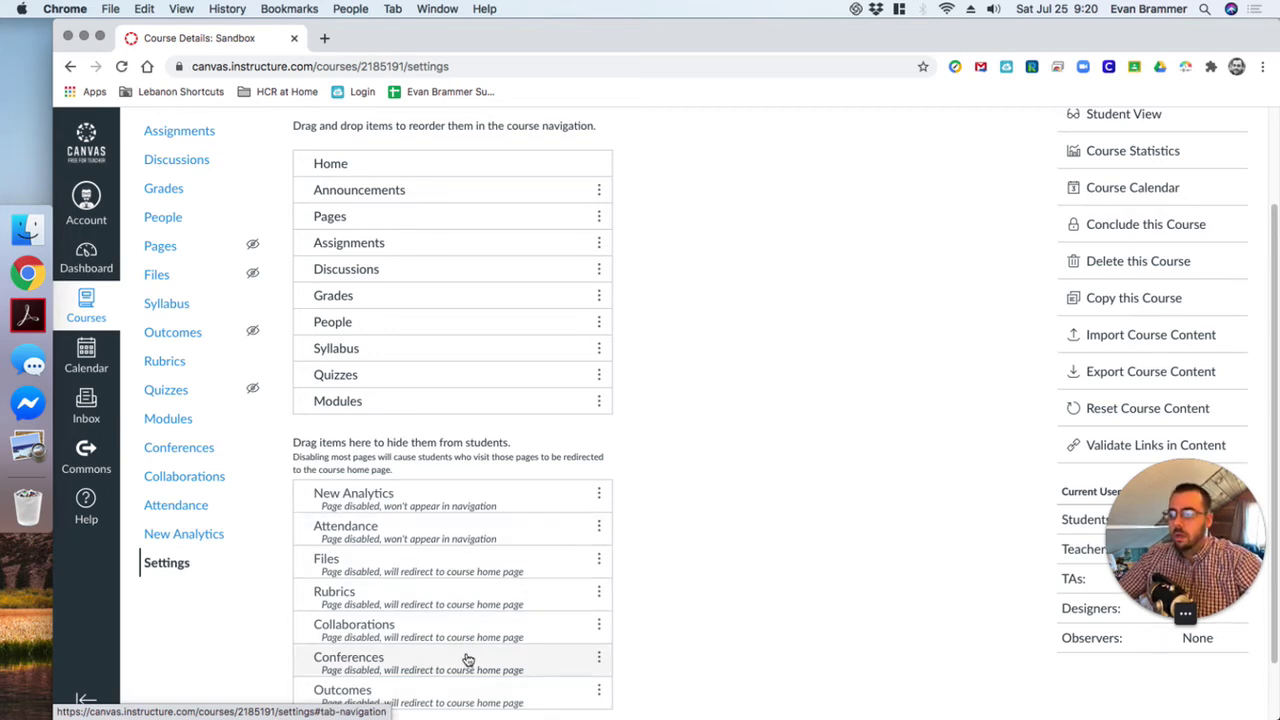
Unhide Collaborations and hide it again, and hide Assignments before restoring it directly below Home
{"action": "left_click_drag", "start_coordinate": [467, 660], "coordinate": [523, 397]}
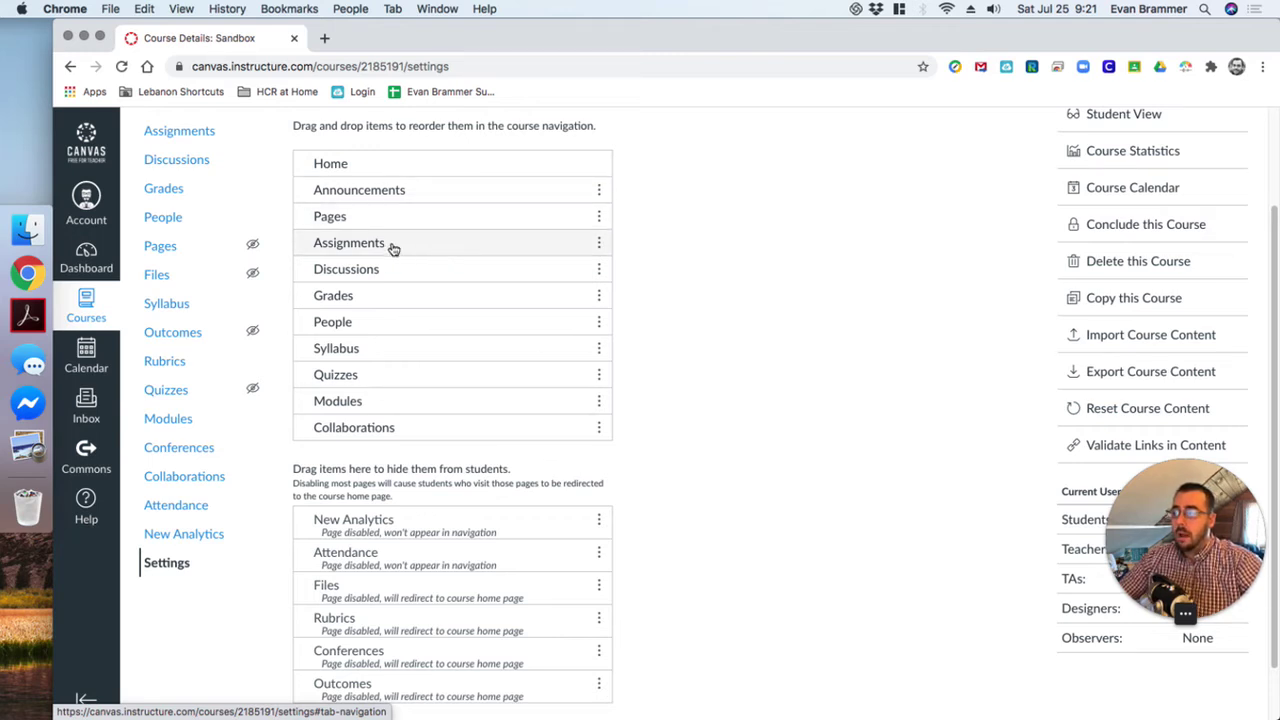
{"action": "left_click_drag", "start_coordinate": [485, 256], "coordinate": [481, 523]}
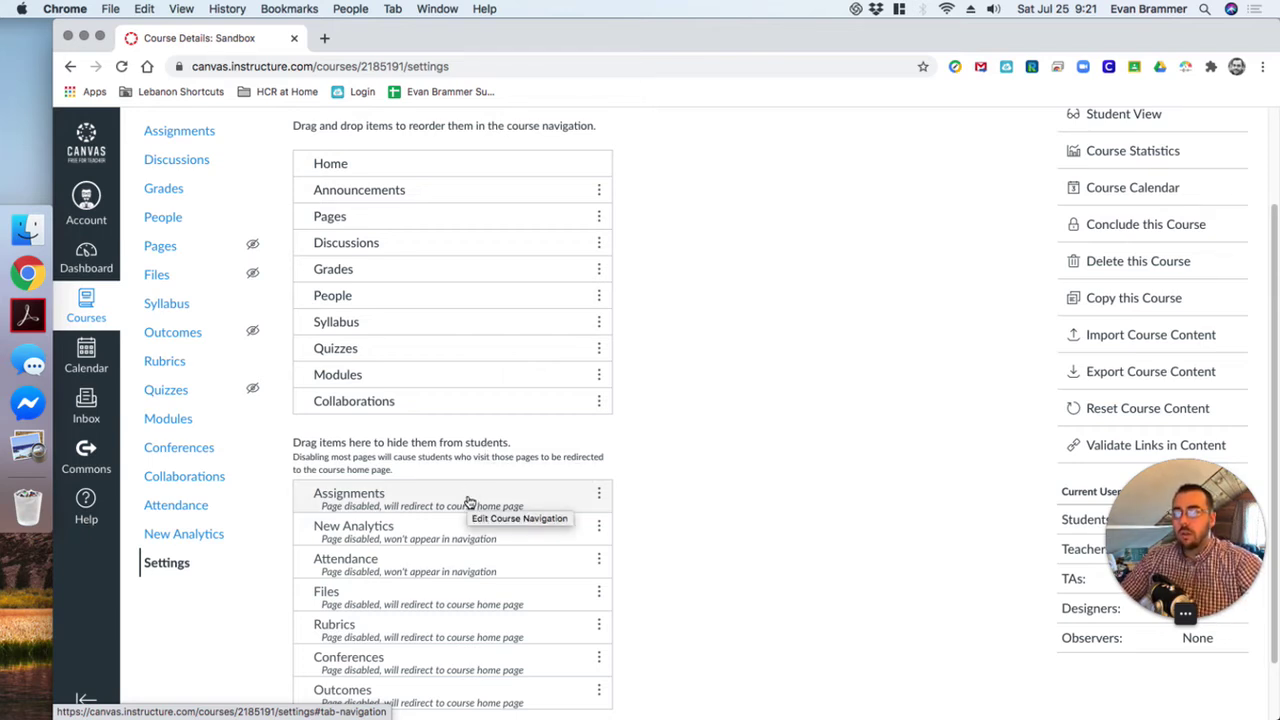
{"action": "left_click_drag", "start_coordinate": [469, 501], "coordinate": [503, 198]}
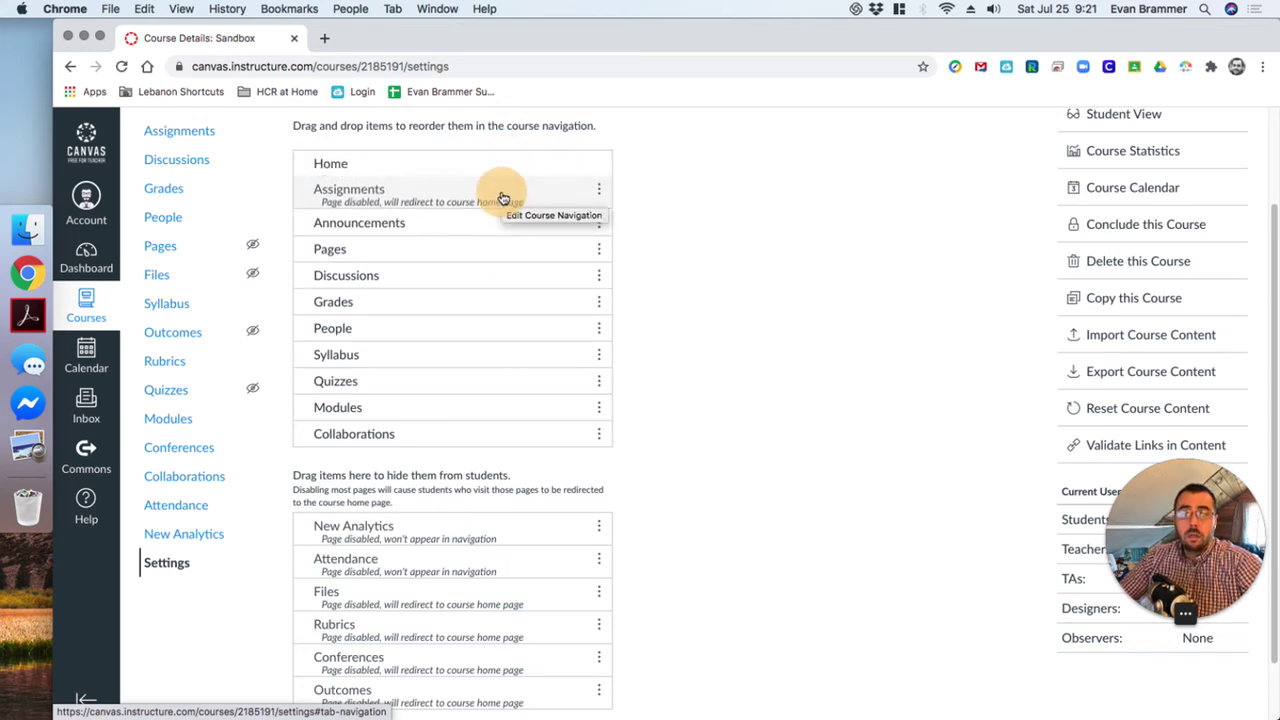
{"action": "left_click_drag", "start_coordinate": [503, 198], "coordinate": [513, 214]}
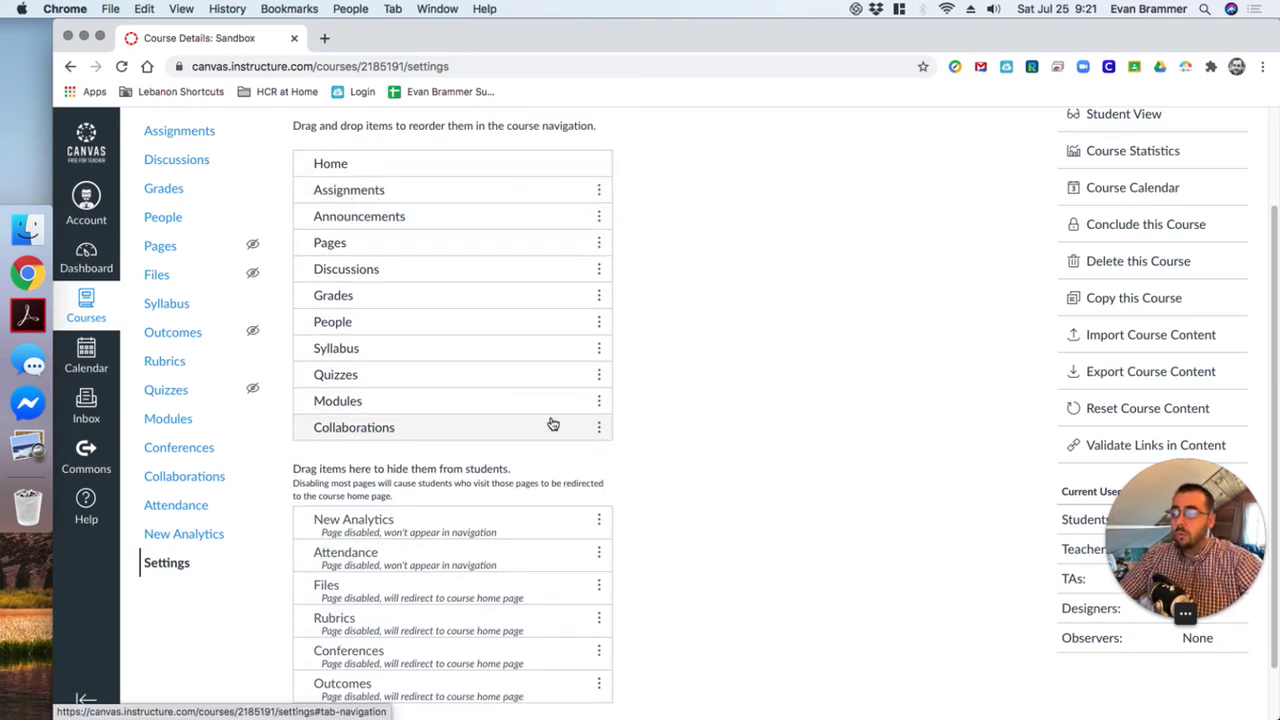
{"action": "left_click_drag", "start_coordinate": [554, 424], "coordinate": [538, 502]}
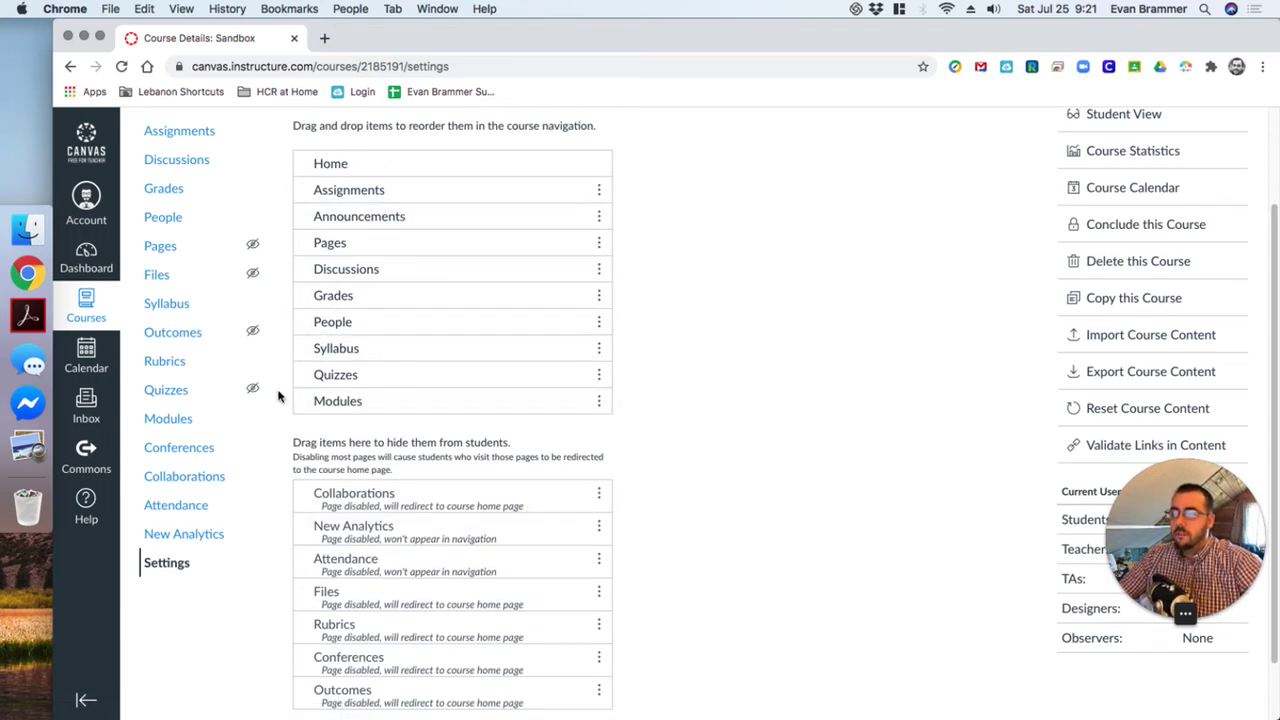
Reorder the visible navigation to begin with Home, Modules, Discussions, Assignments and Grades, and save the navigation settings
{"action": "left_click_drag", "start_coordinate": [403, 408], "coordinate": [416, 196]}
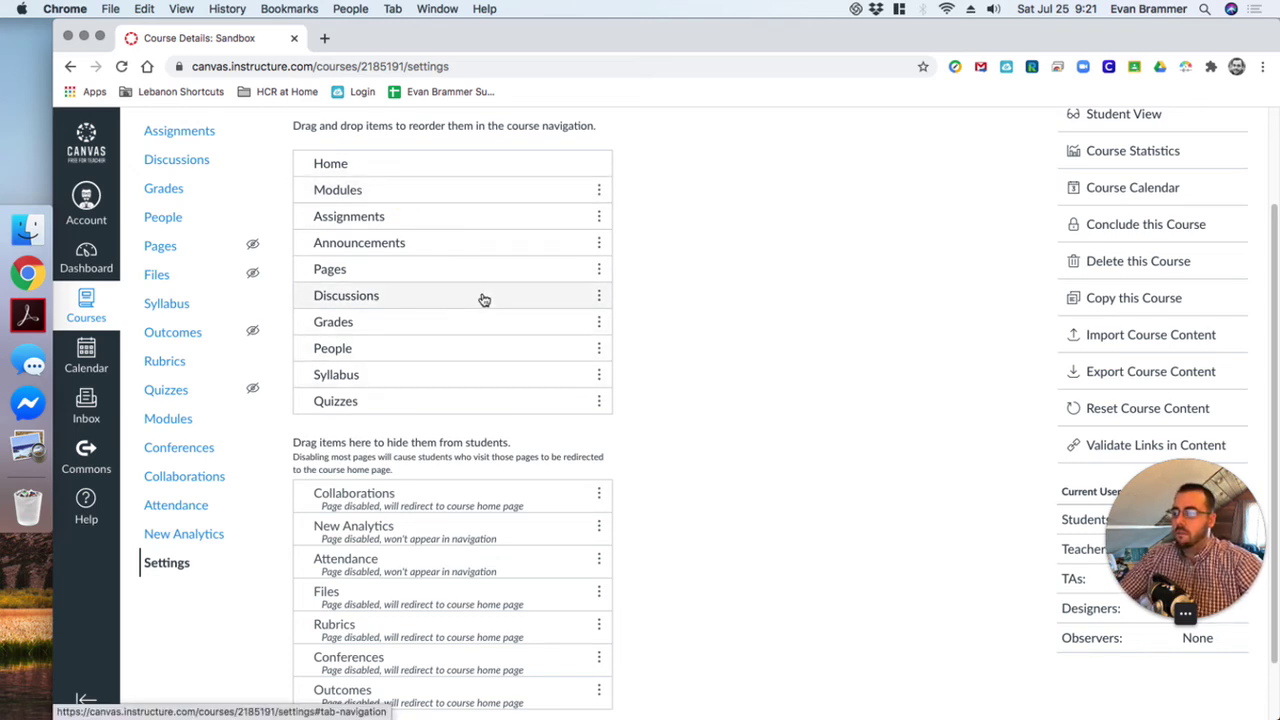
{"action": "left_click_drag", "start_coordinate": [489, 295], "coordinate": [497, 217]}
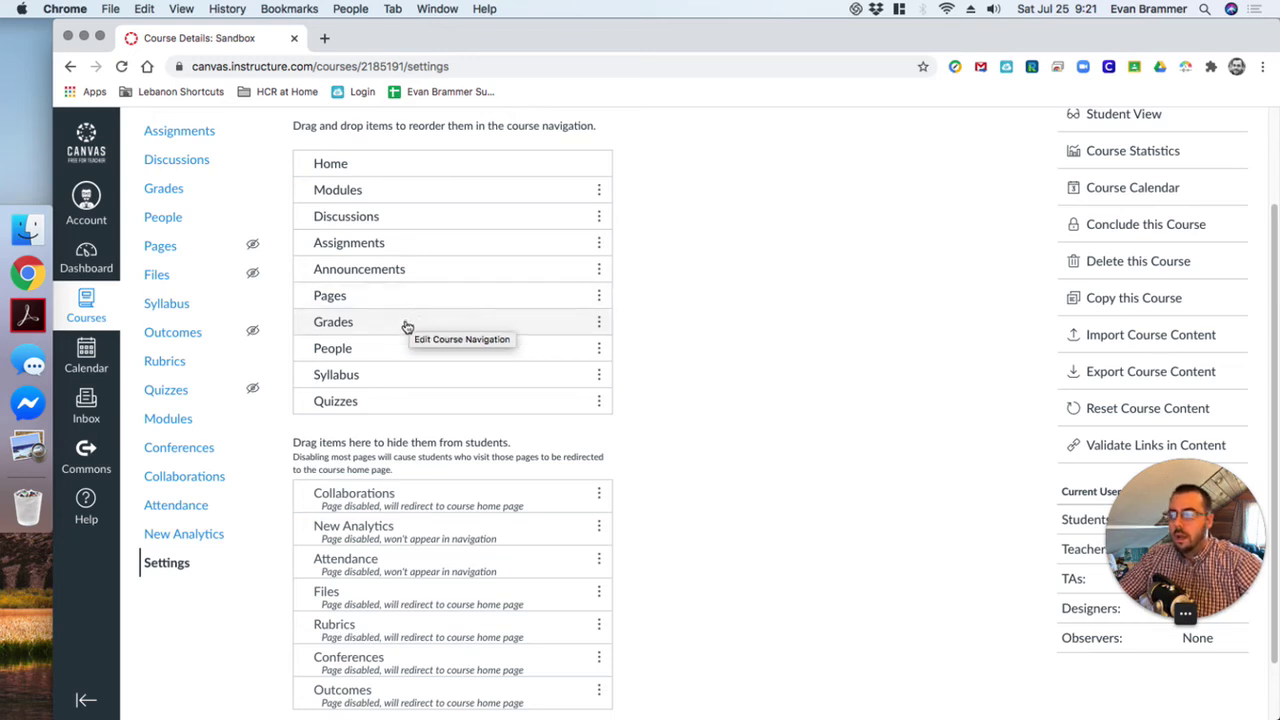
{"action": "left_click_drag", "start_coordinate": [407, 331], "coordinate": [431, 258]}
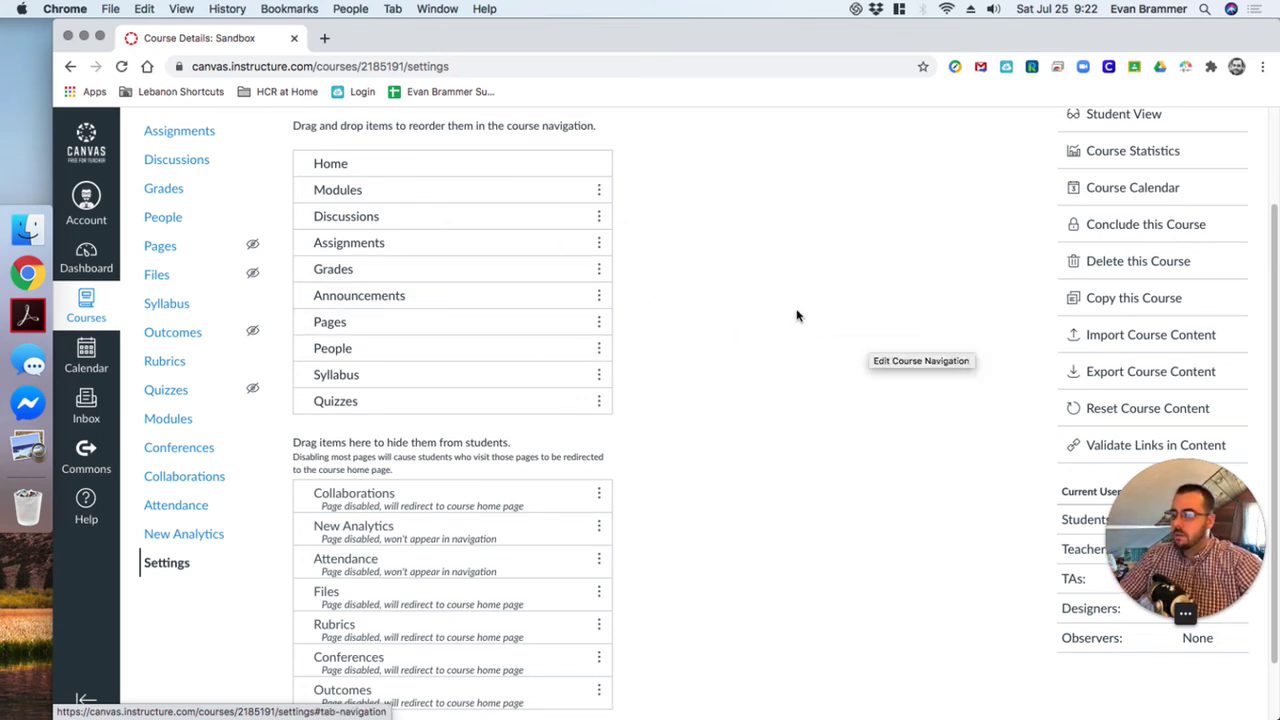
{"action": "scroll", "coordinate": [657, 171], "scroll_direction": "down", "scroll_amount": 2}
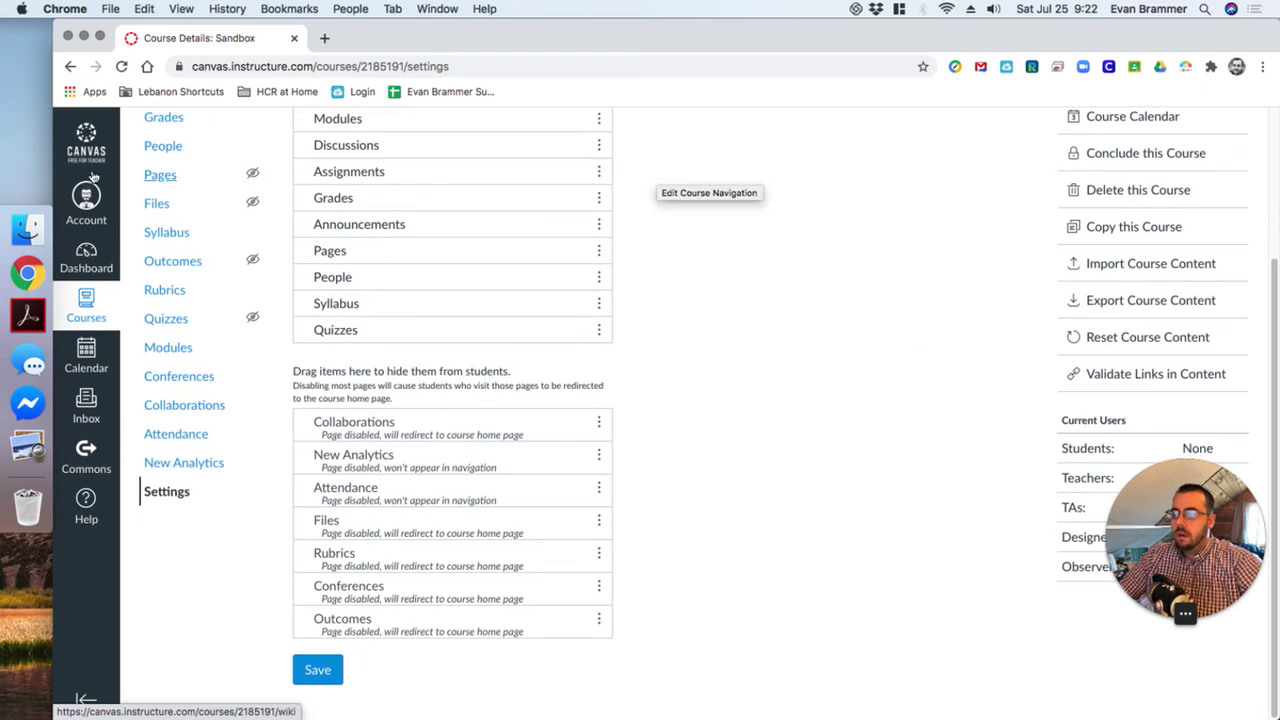
{"action": "left_click", "coordinate": [324, 672]}
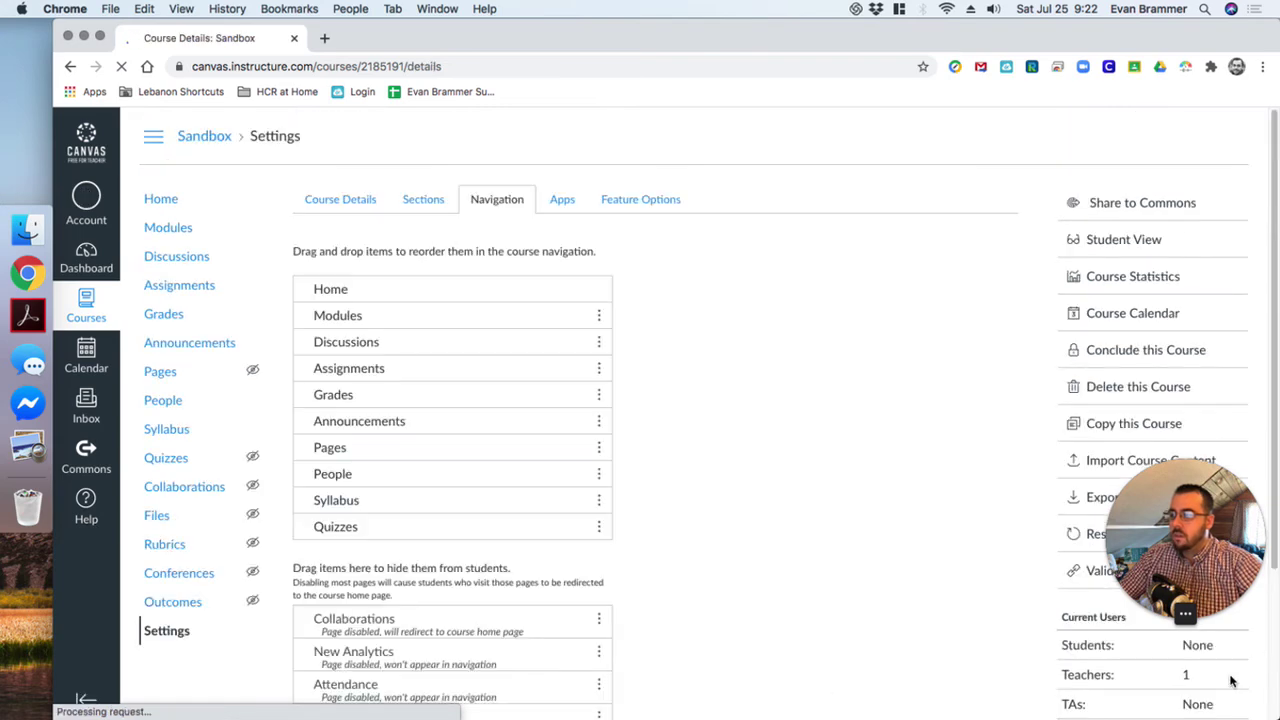
Return to the course home page and open it in Student View
{"action": "left_click", "coordinate": [159, 199]}
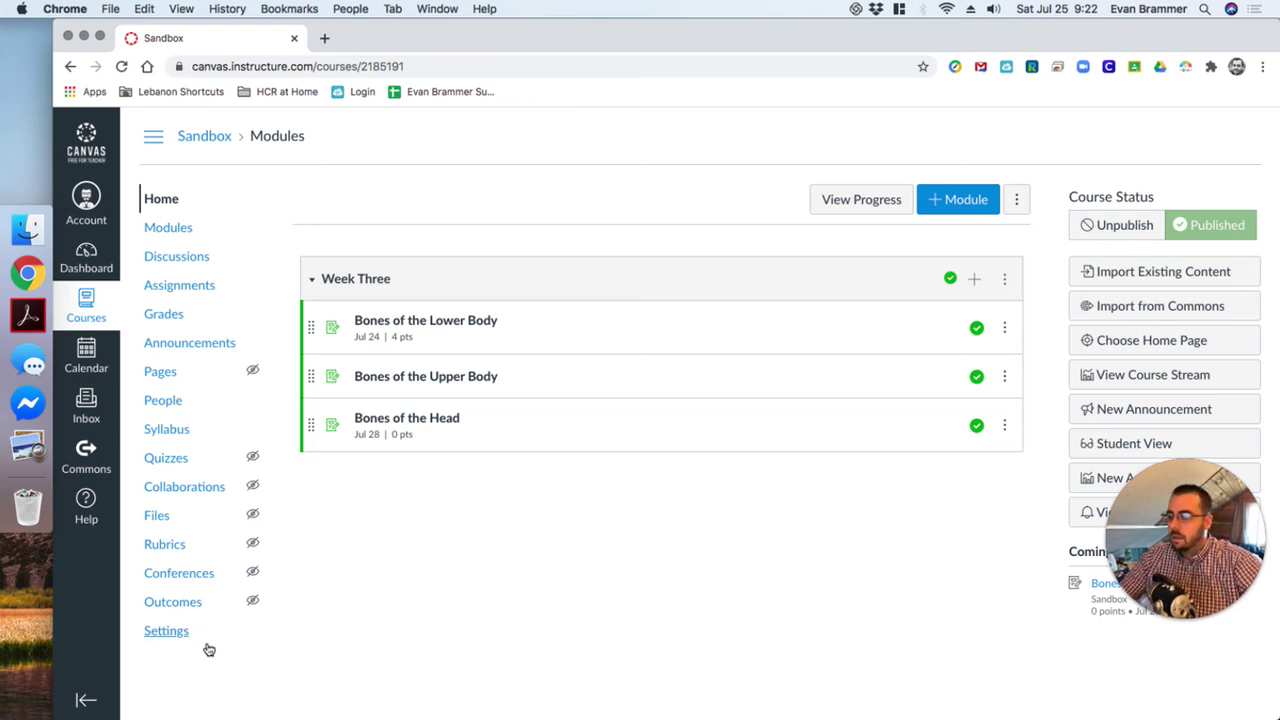
{"action": "left_click", "coordinate": [1096, 448]}
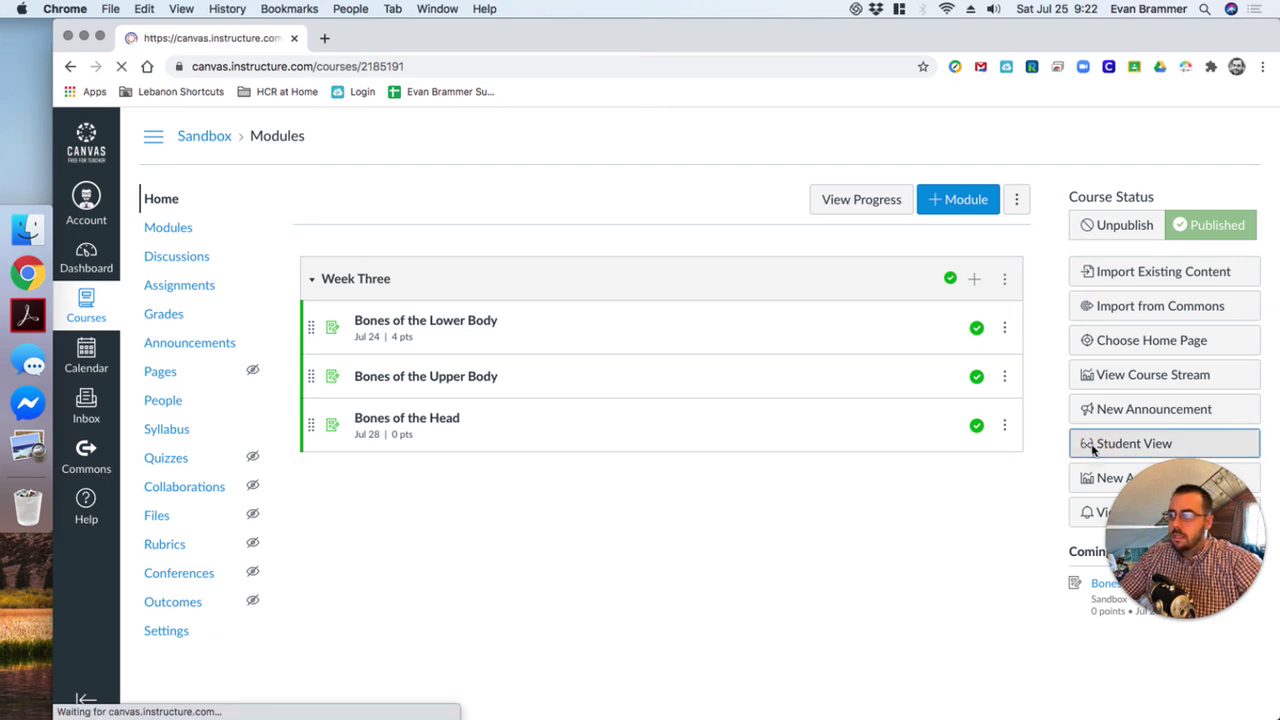